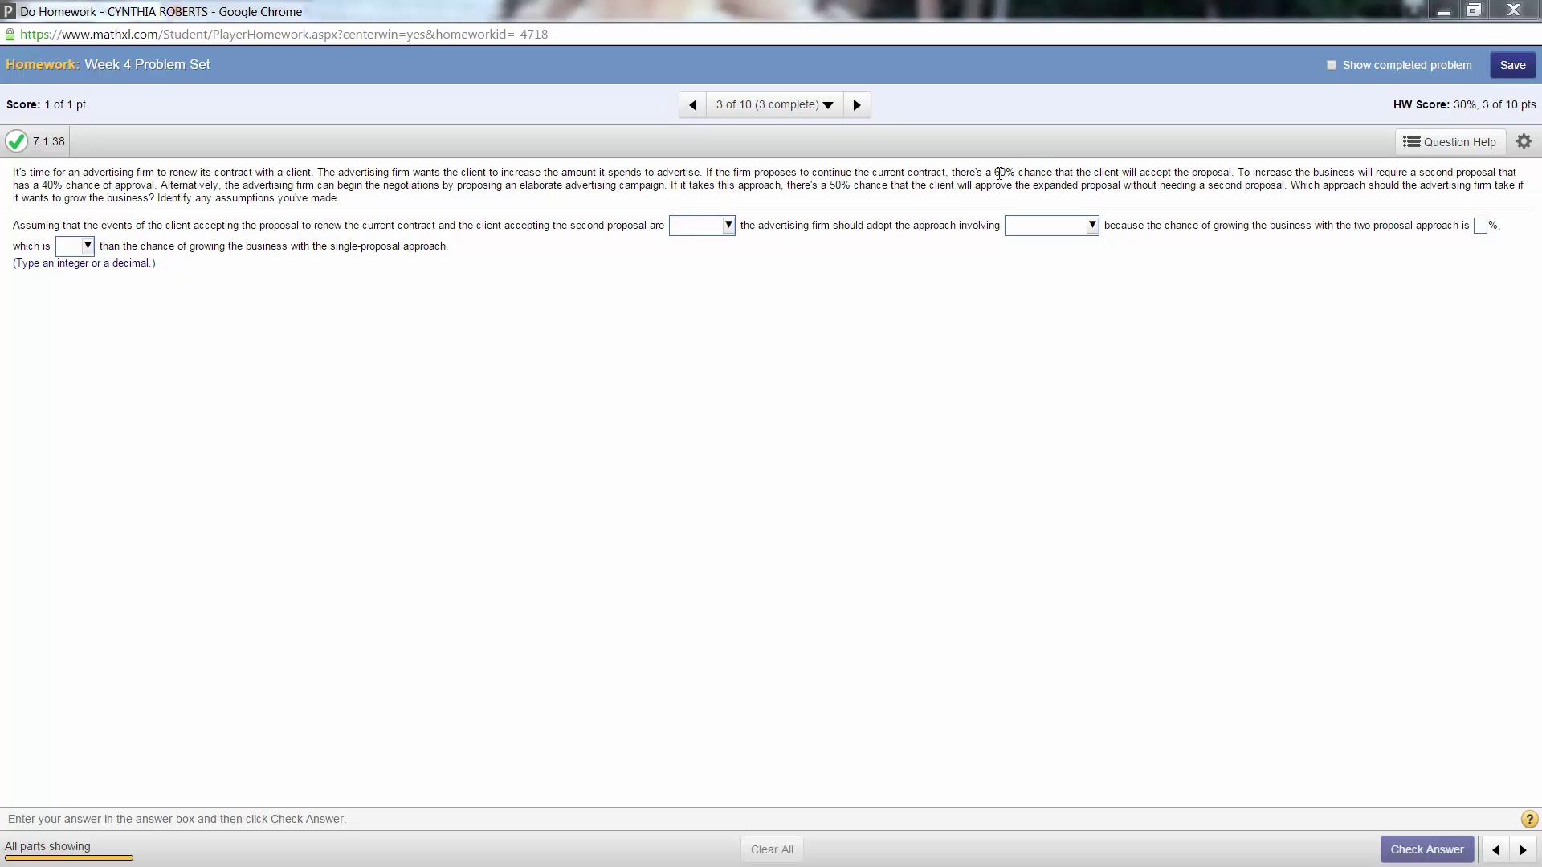
Answer 'independent' for how the two acceptance events relate, after checking the 60% figure
left_click_drag(1005, 173, 1023, 171)
left_click(1030, 168)
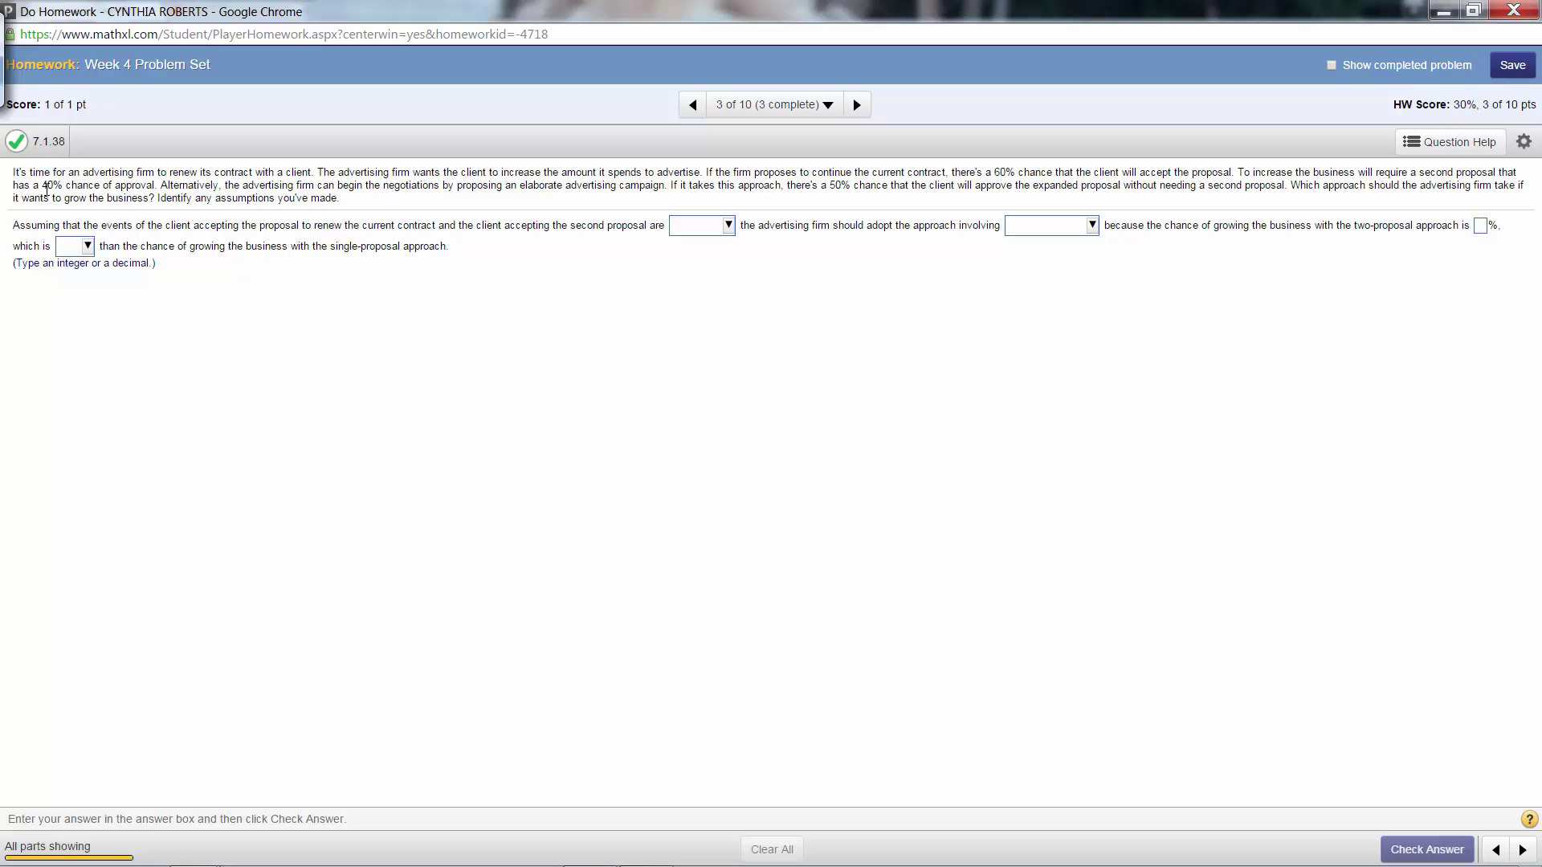
left_click(729, 228)
left_click(720, 268)
left_click_drag(987, 173, 1023, 173)
left_click(1098, 178)
Compute 0.60 × 0.40 = 0.24 in Calculator and store the result in memory
left_click_drag(679, 40, 858, 346)
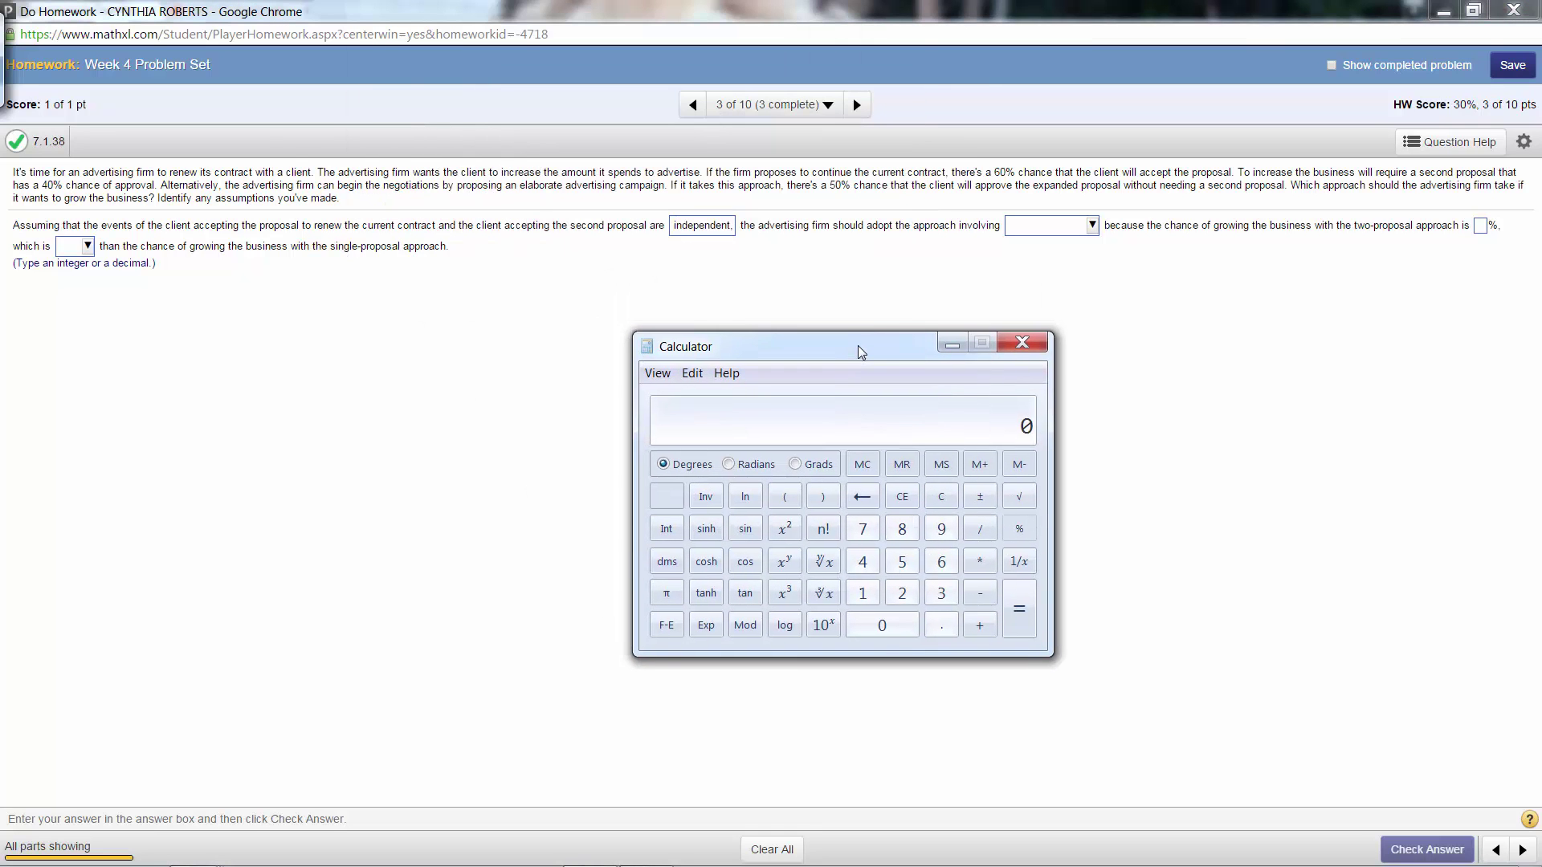
type(".")
type("60")
type("*")
type(".40")
key("Return")
left_click(984, 469)
Clear the display and compute 0.6 × 0.5 = 0.3 for the single-proposal chance
left_click(941, 500)
left_click(941, 625)
left_click(941, 562)
left_click(982, 563)
left_click(944, 627)
left_click(901, 562)
left_click(1024, 618)
Choose 'the single proposal' as the approach the firm should adopt
left_click(1092, 227)
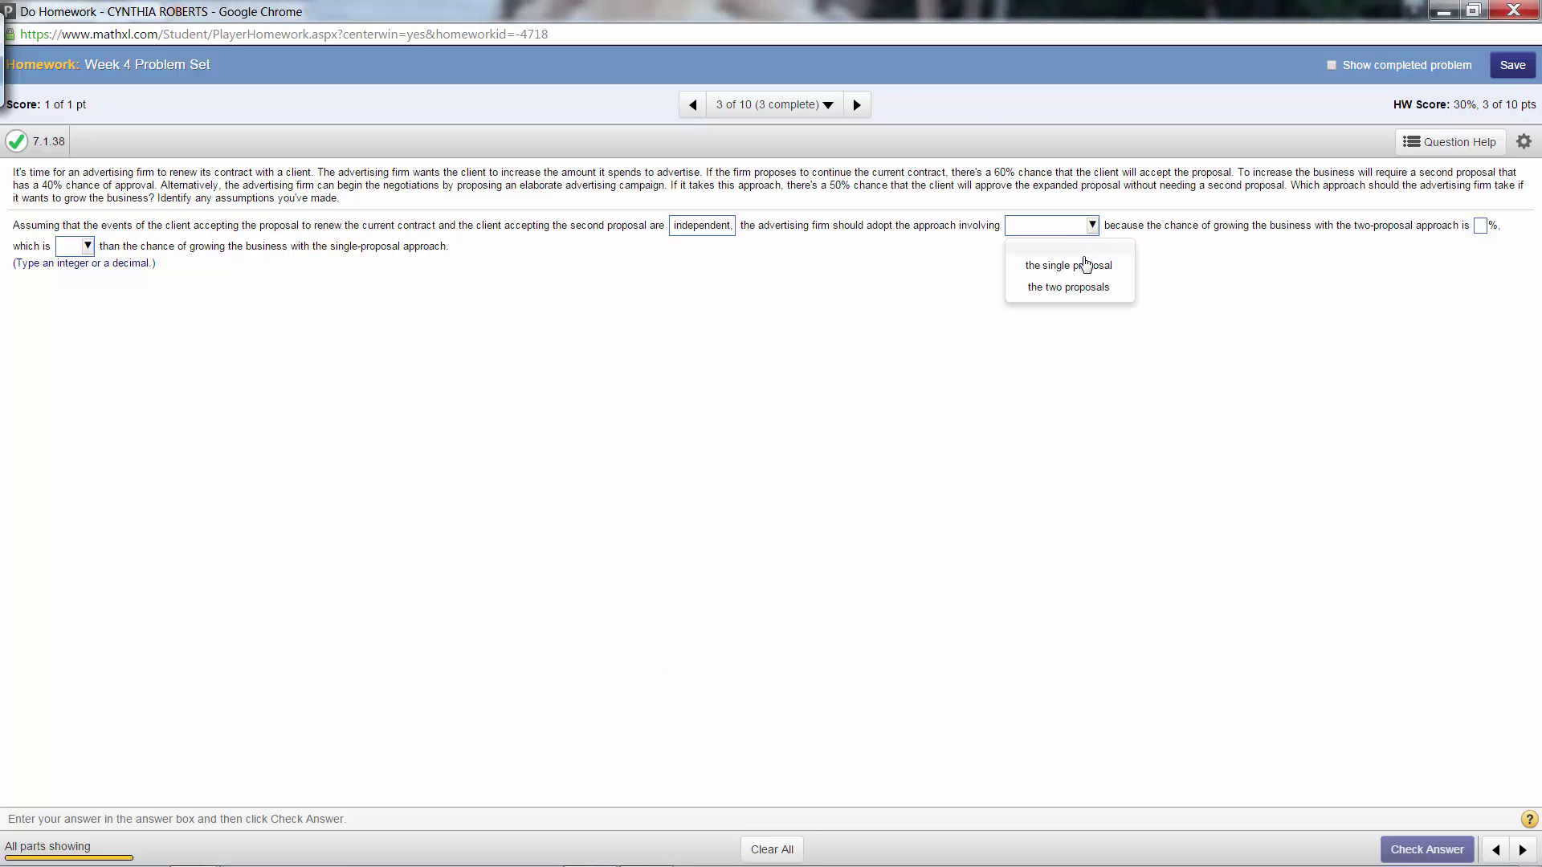
left_click(1084, 267)
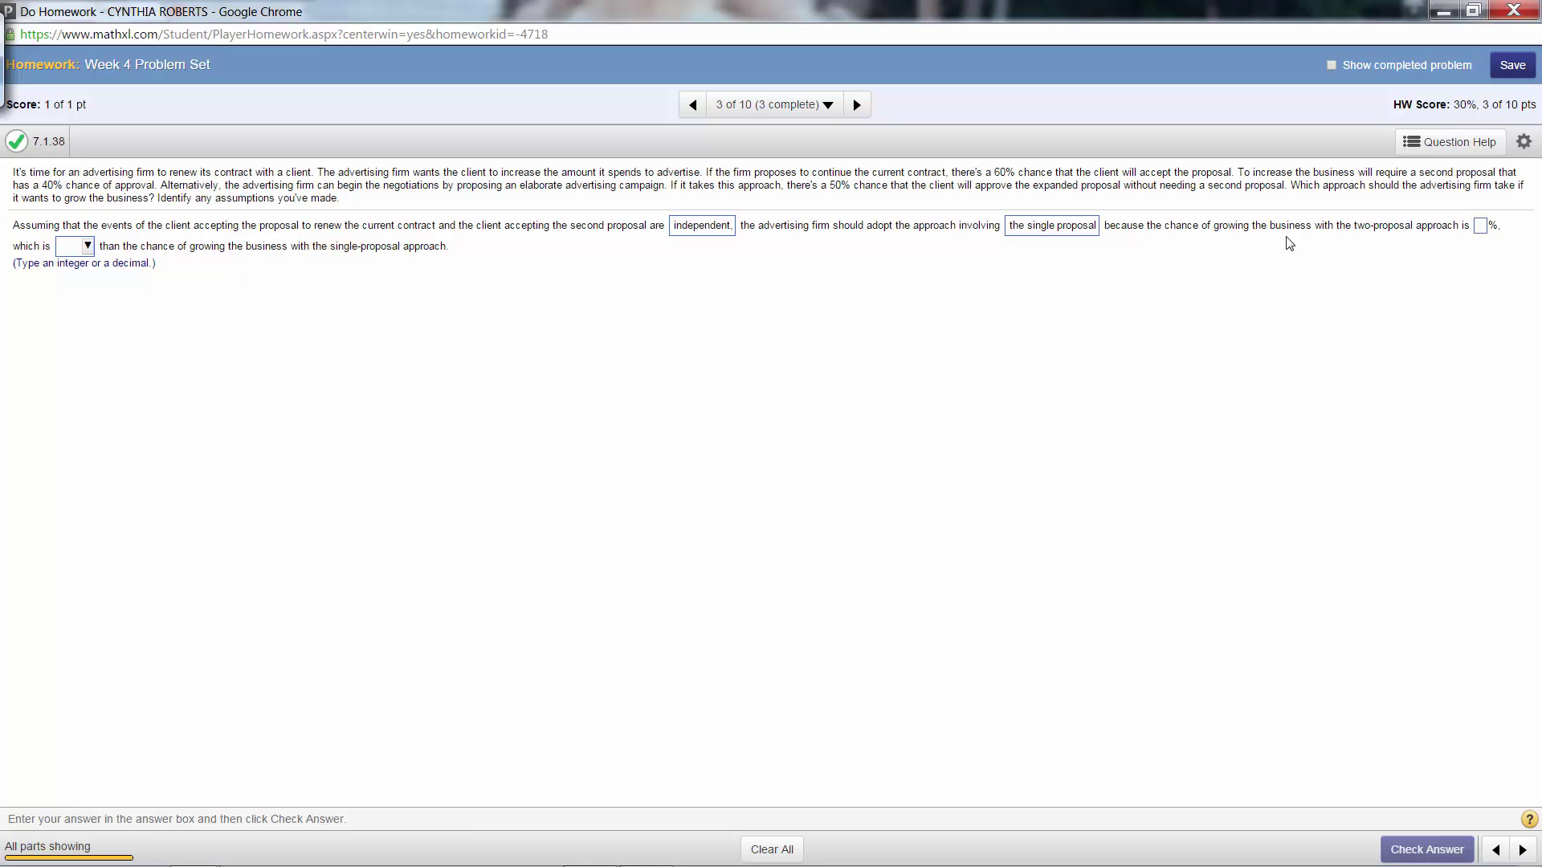
Enter 24 as the two-proposal percentage and select 'less' for the comparison
left_click(1482, 227)
type("24")
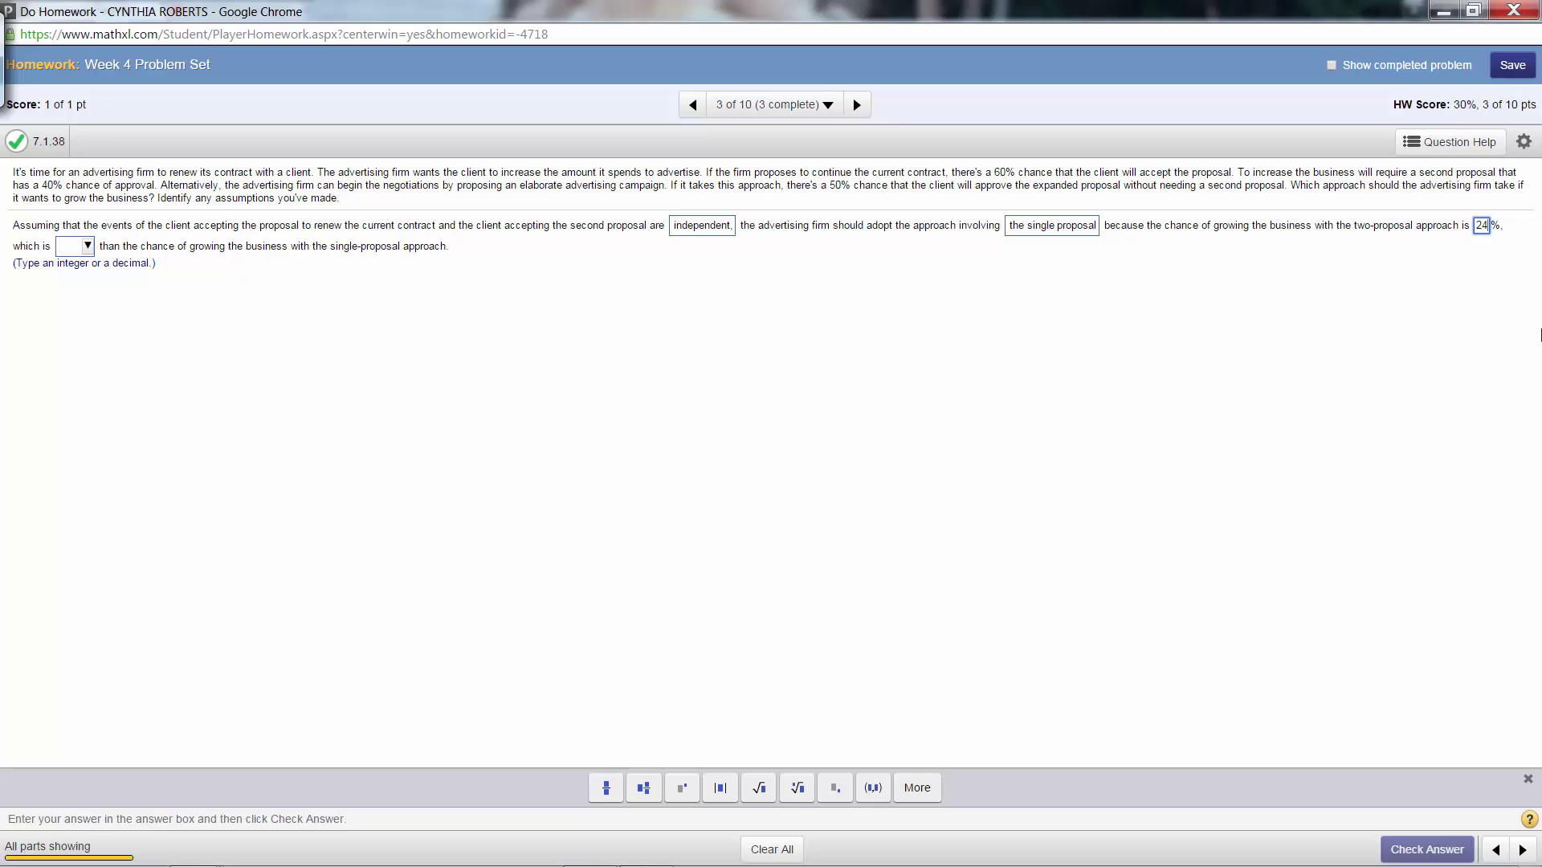
left_click(87, 249)
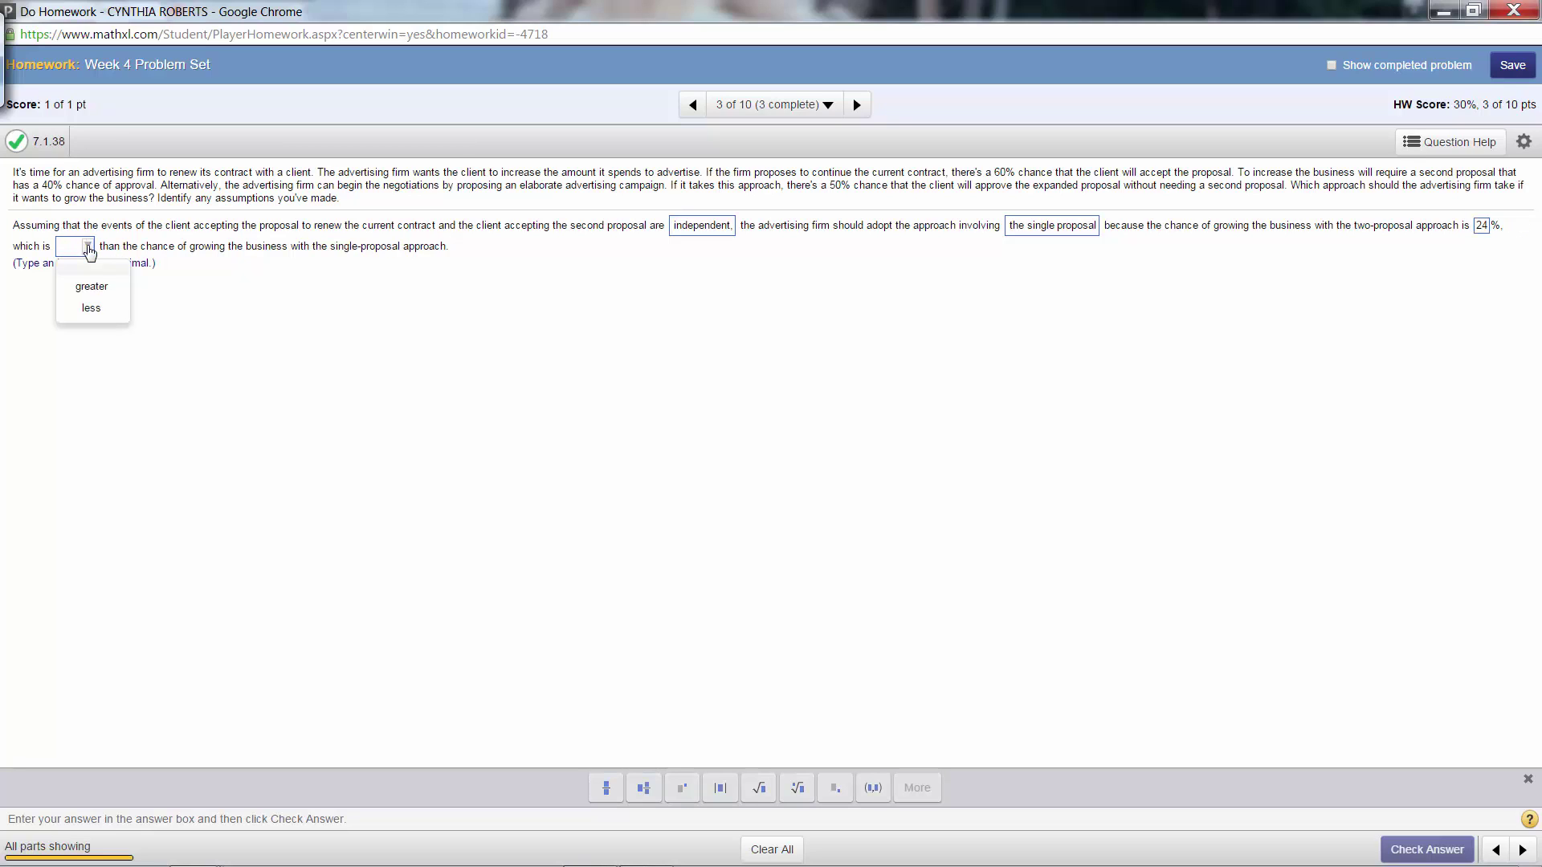
left_click(97, 308)
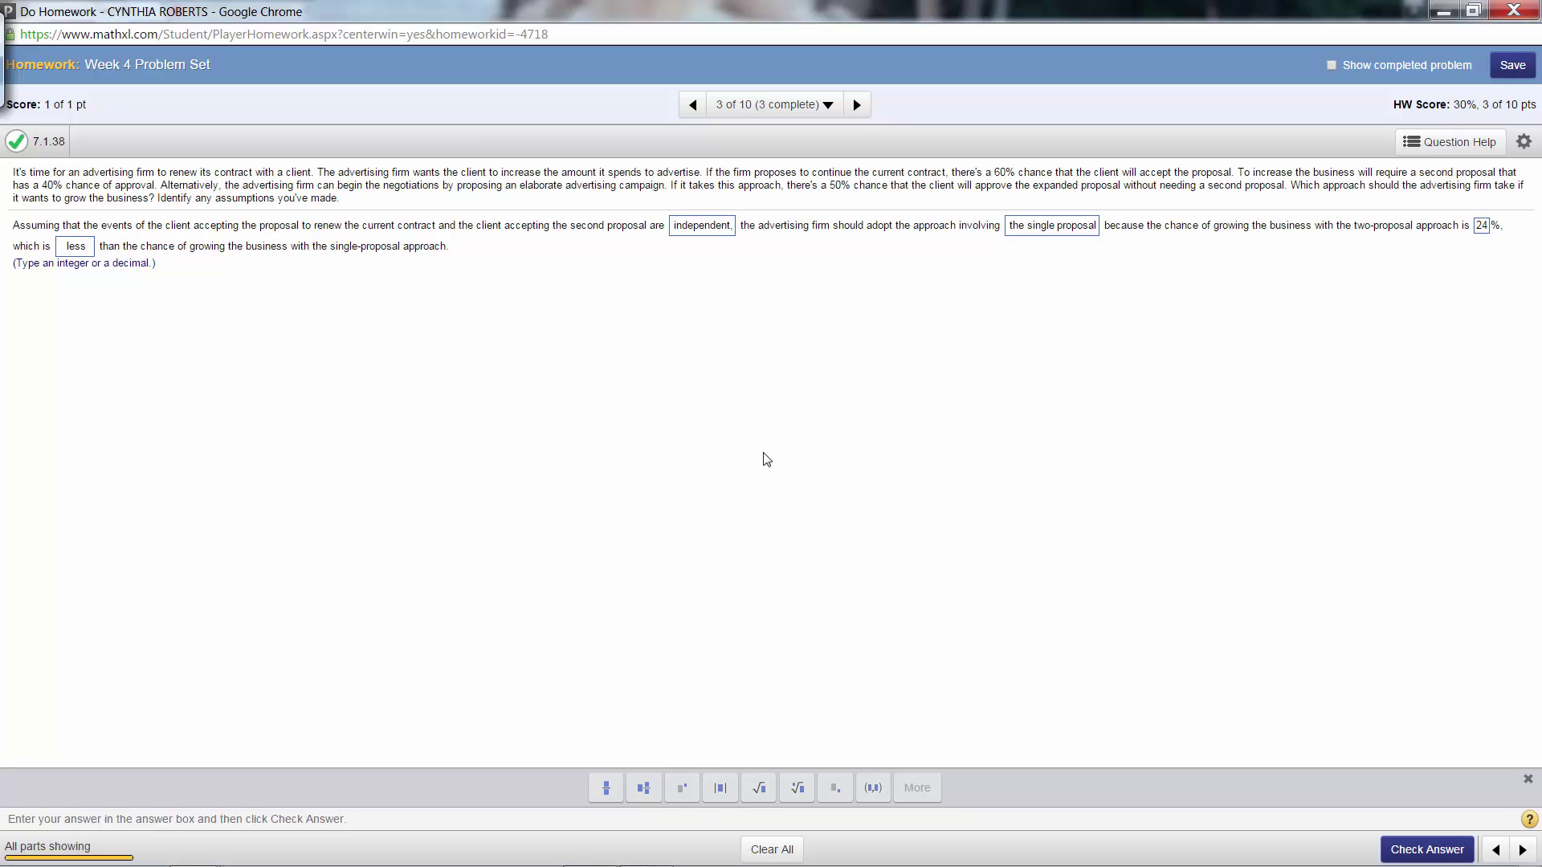